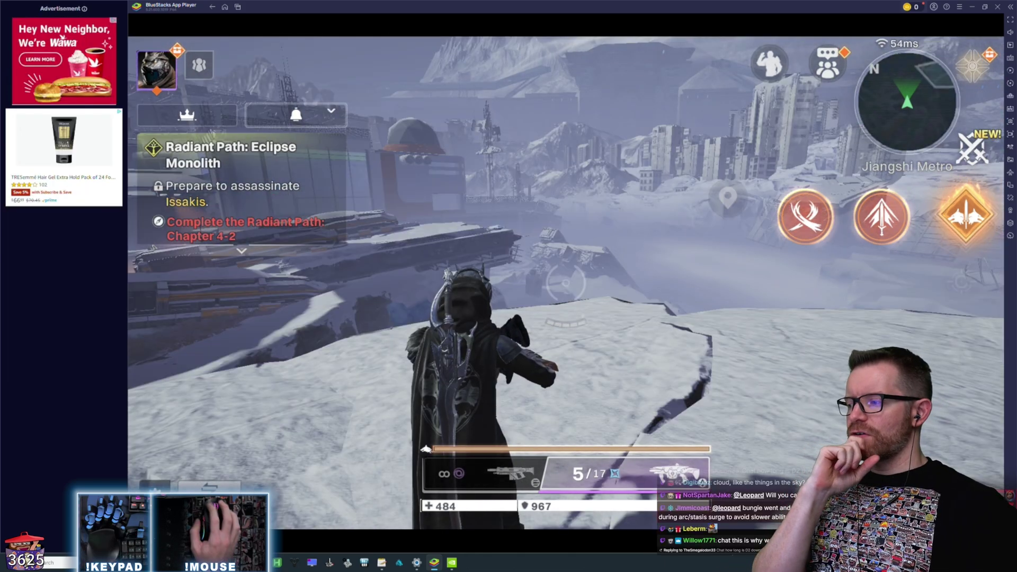
Step: Open the game's combat layout customization and bring up the controls editor for the Custom (1) keyboard and mouse scheme
key(Escape)
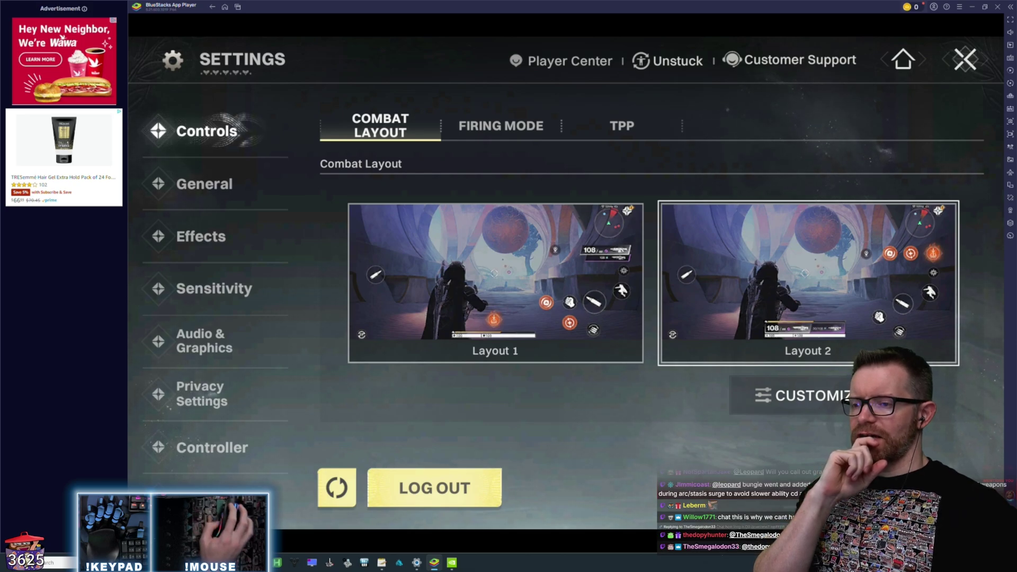
click(811, 395)
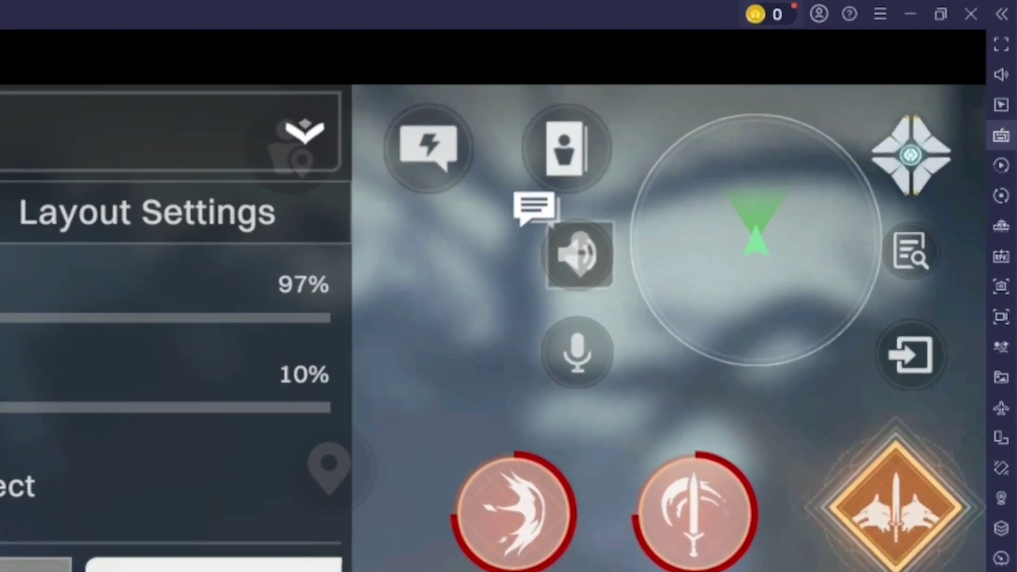
click(1010, 57)
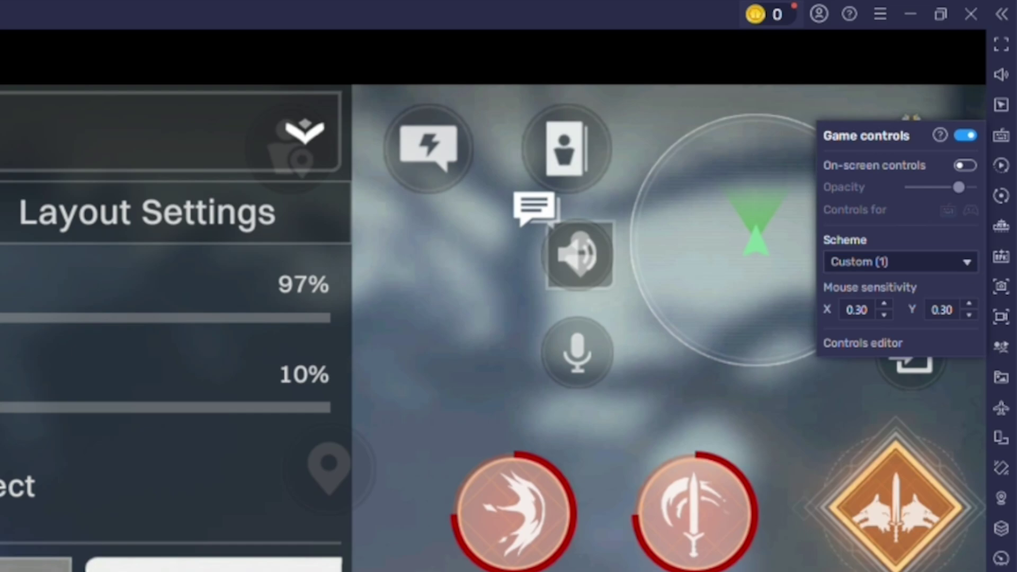
click(863, 343)
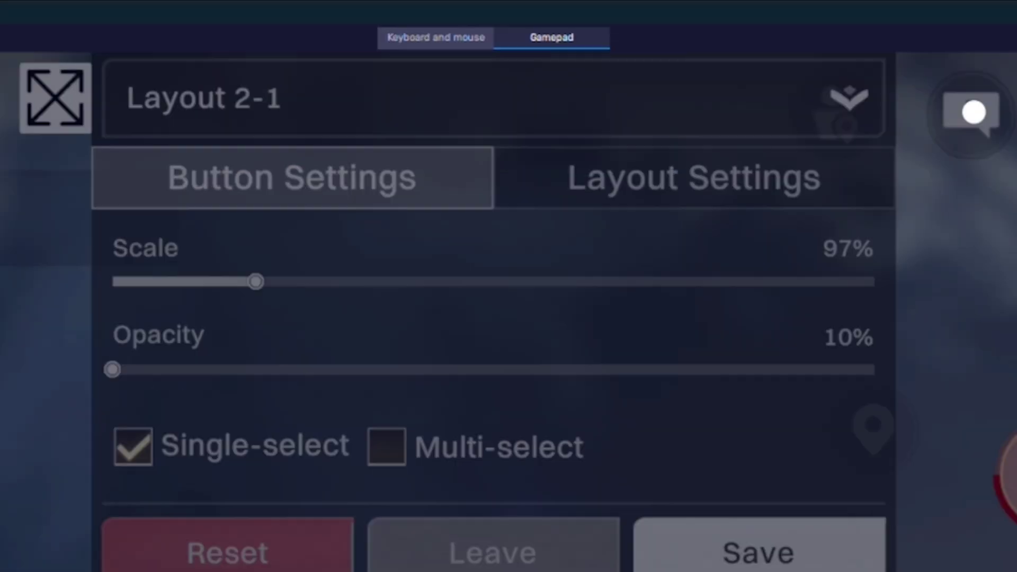
click(132, 27)
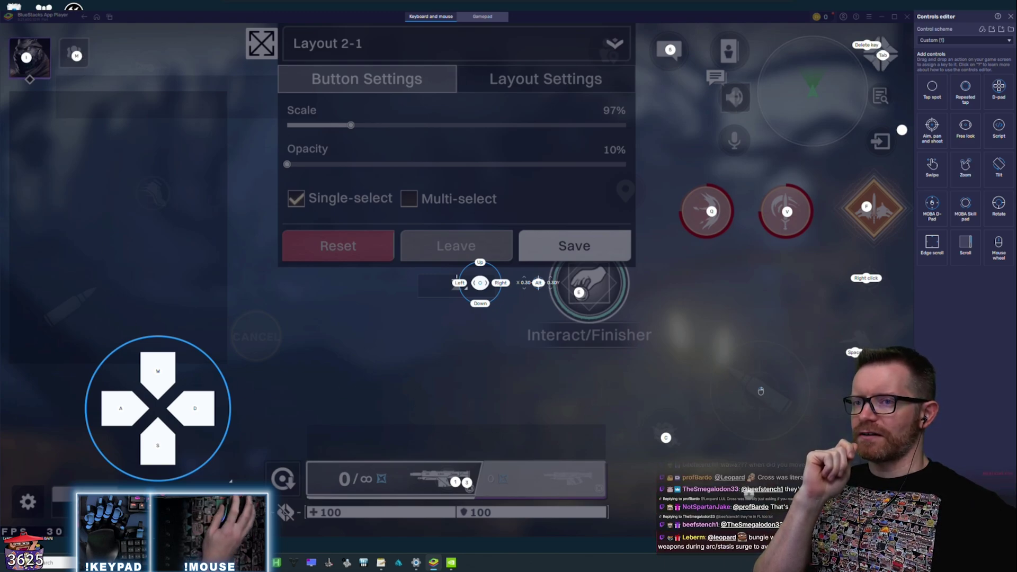
Step: Try adding a right-click tap spot near the minimap and a second WASD D-pad mid-screen, and delete both
drag(913, 94, 773, 45)
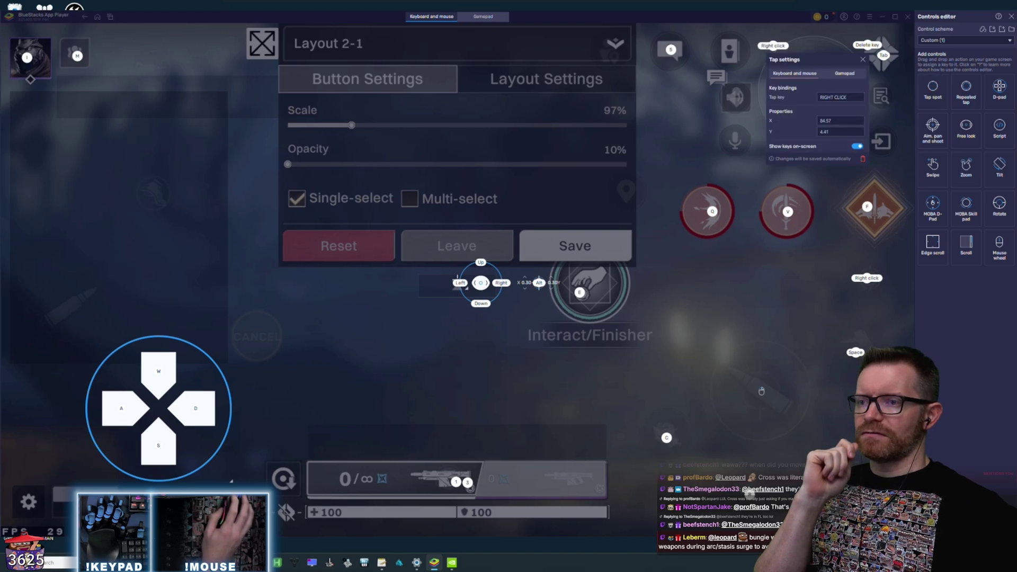
click(863, 159)
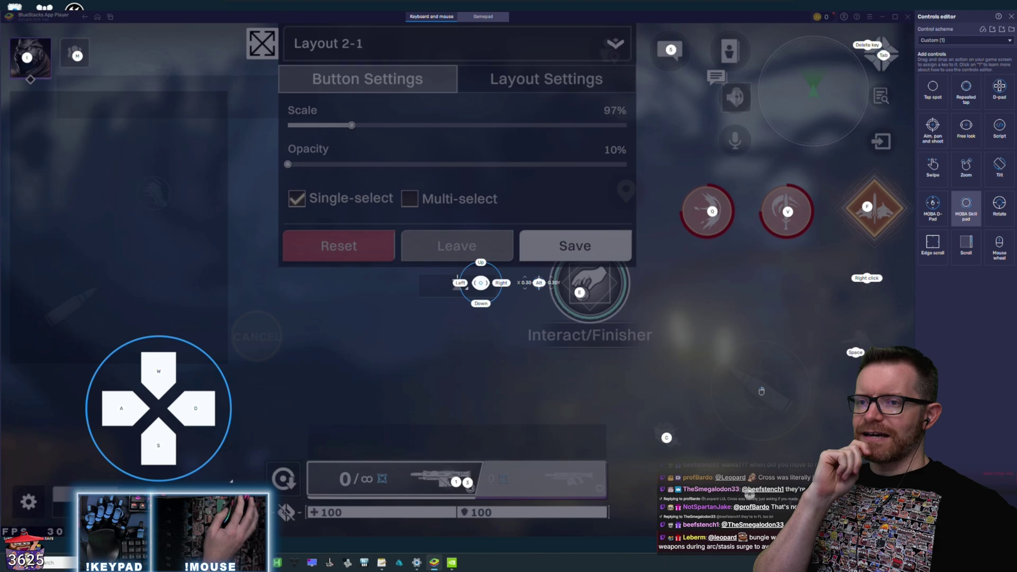
drag(999, 91, 686, 267)
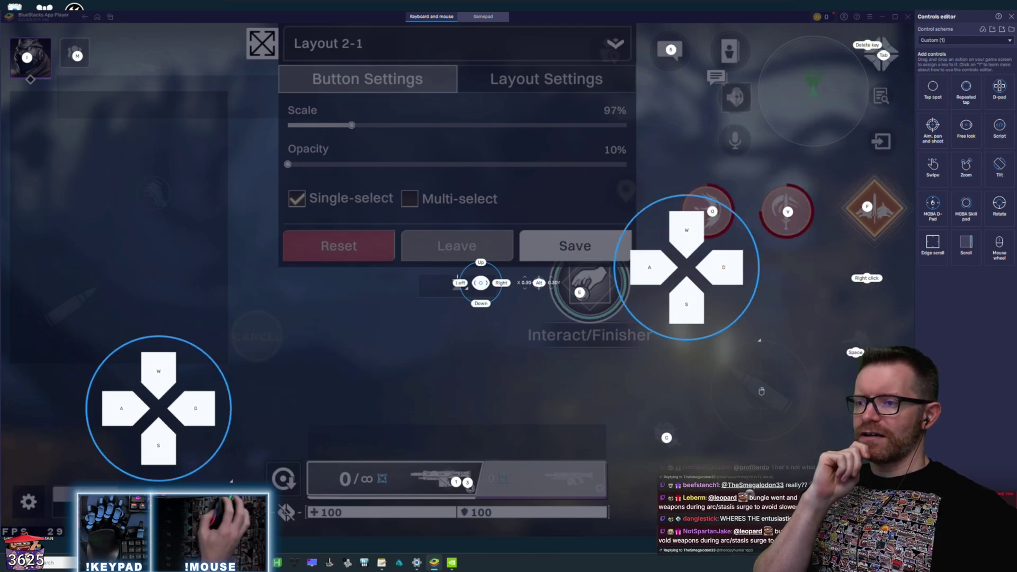
drag(686, 230, 559, 350)
click(632, 315)
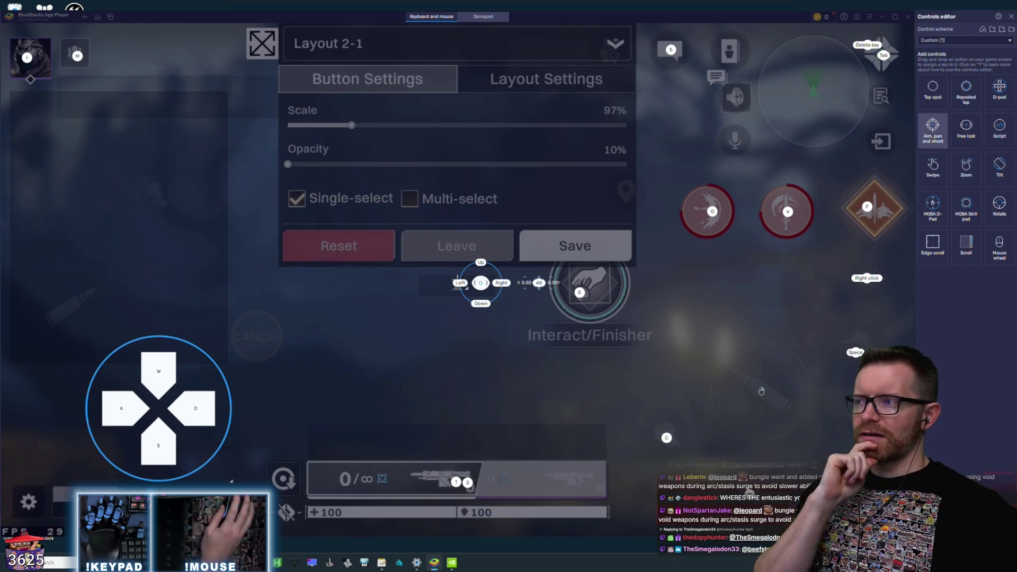
right_click(480, 282)
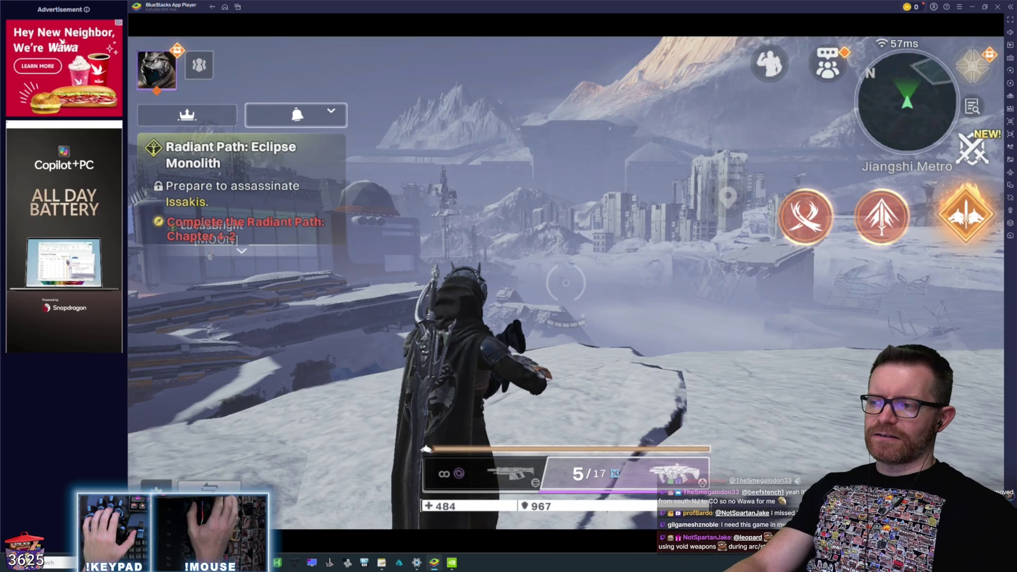
right_click(566, 283)
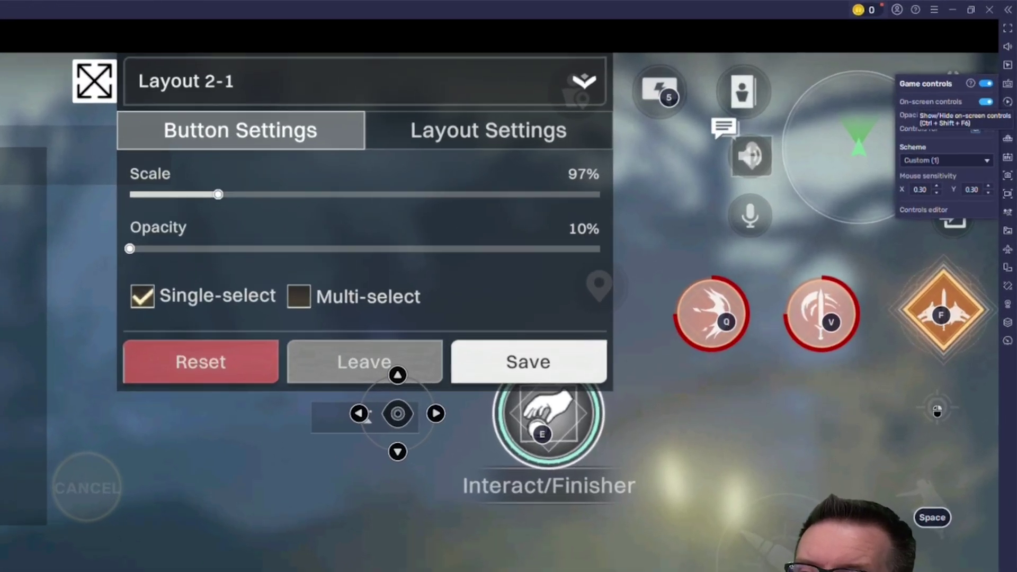
Step: Show the key overlay on the game layout and hide it again
click(995, 70)
click(980, 118)
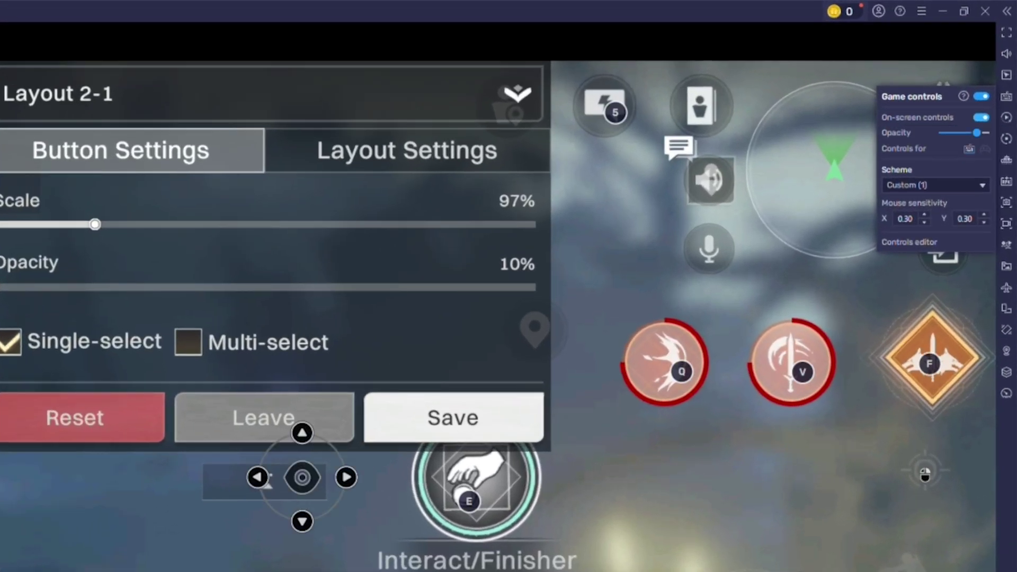
click(981, 117)
Step: Reopen the controls editor and check the Aim, pan and shoot settings, including the fire action position
click(909, 242)
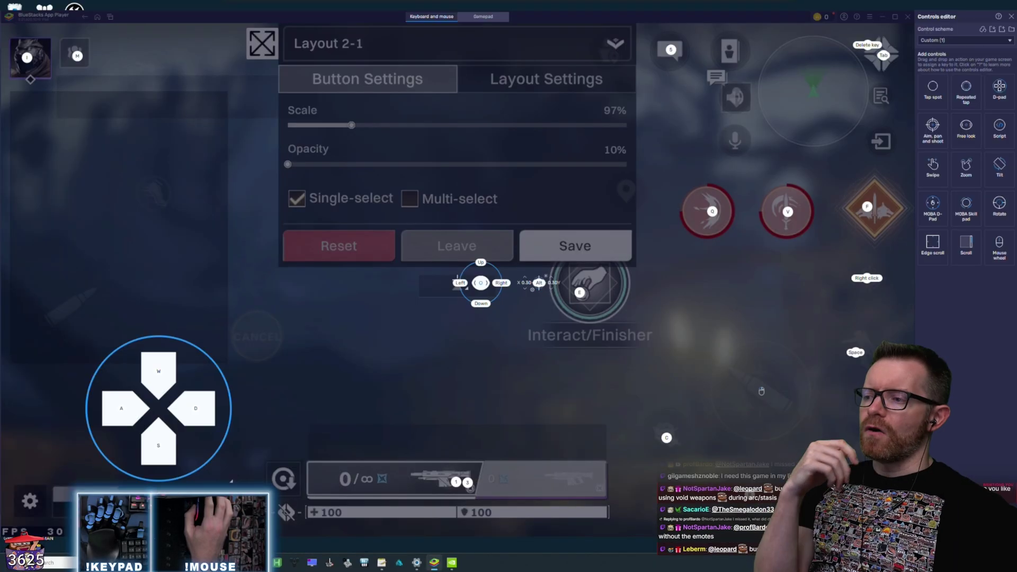
click(533, 290)
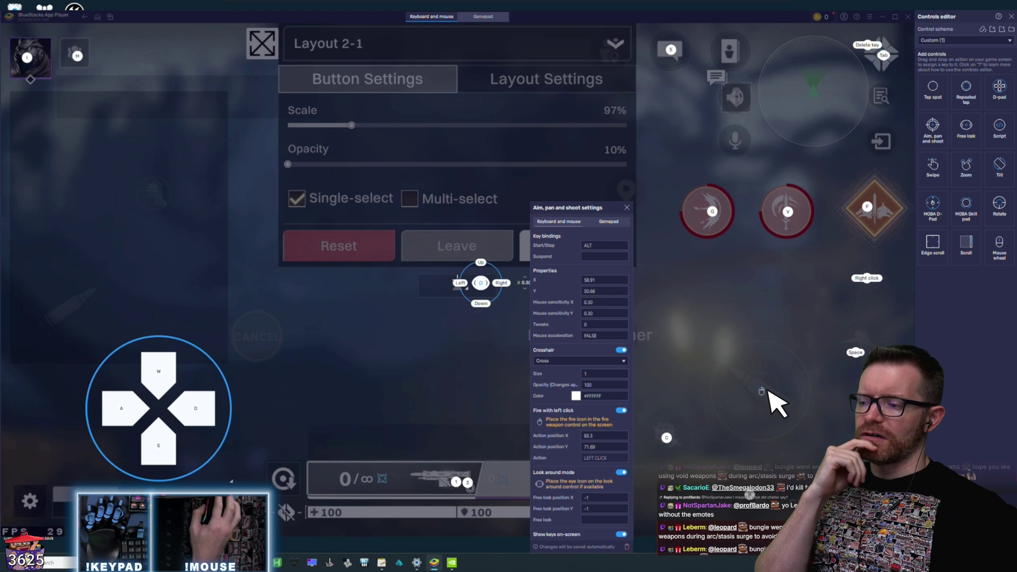
click(605, 436)
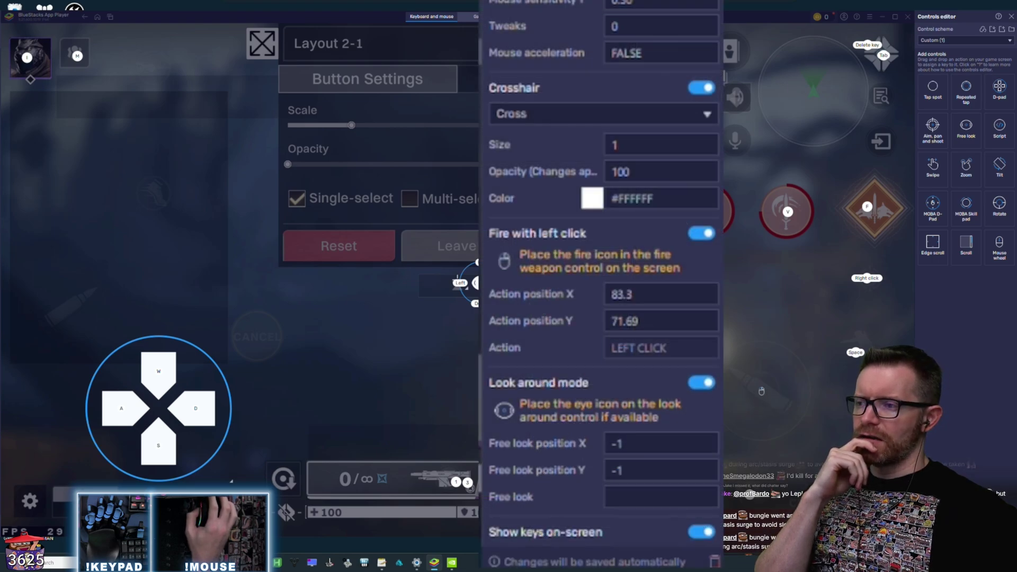
click(627, 207)
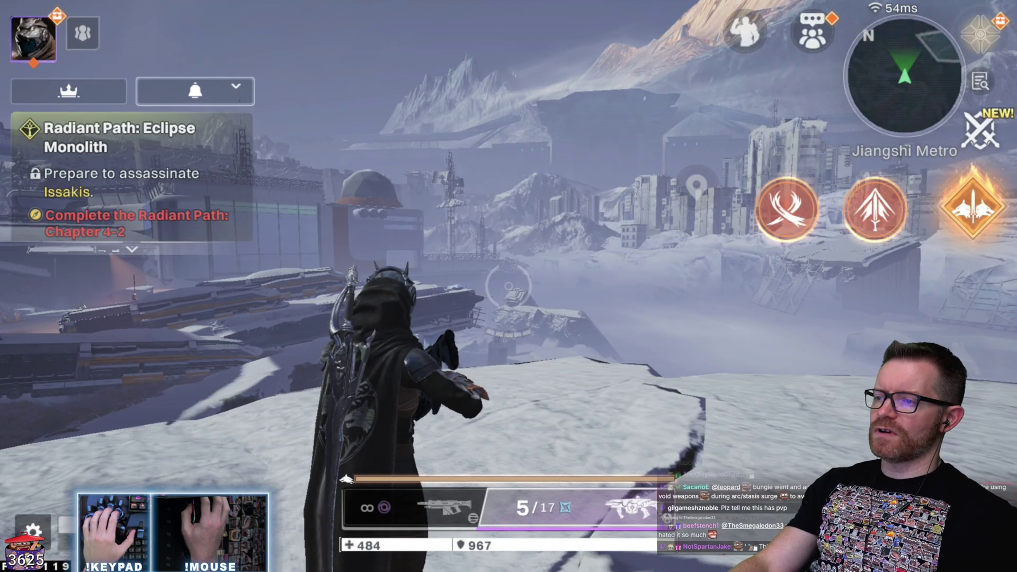
Step: Move the character forward on the snowy ridge and summon the vehicle
key(w)
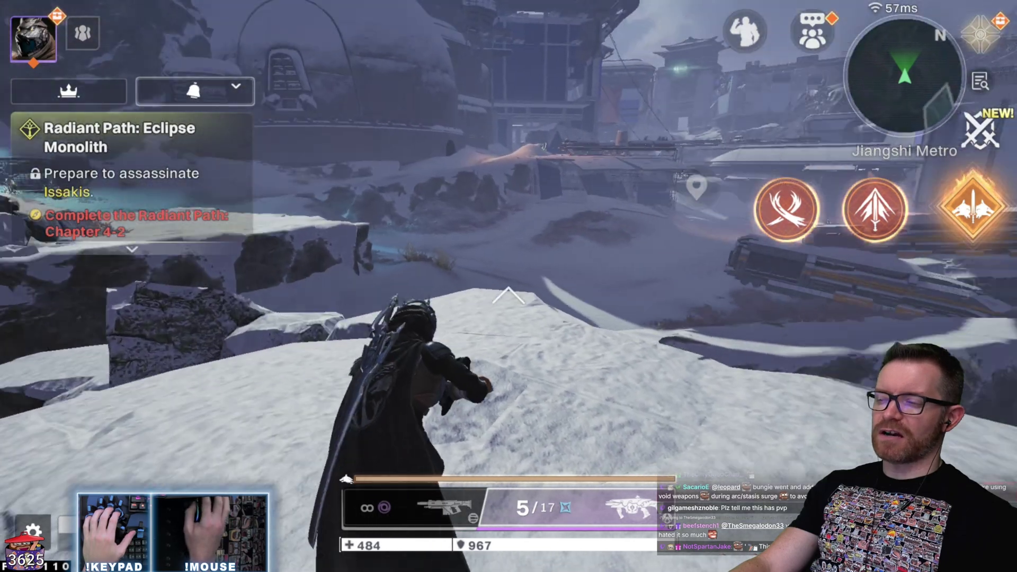
key(w)
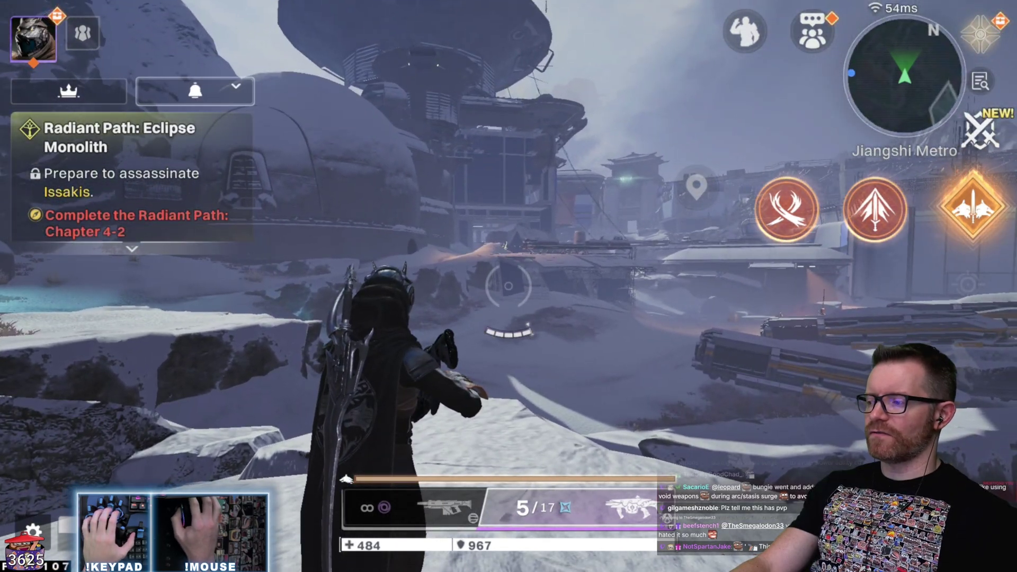
key(w)
key(Tab)
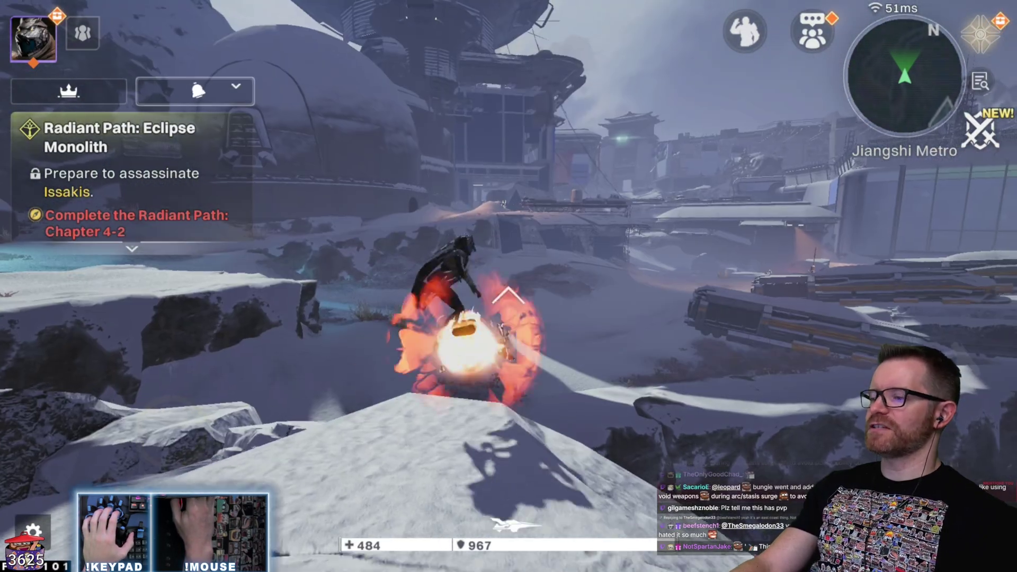
Step: Ride the vehicle along the snowy road through Jiangshi Metro and dismount
key(w)
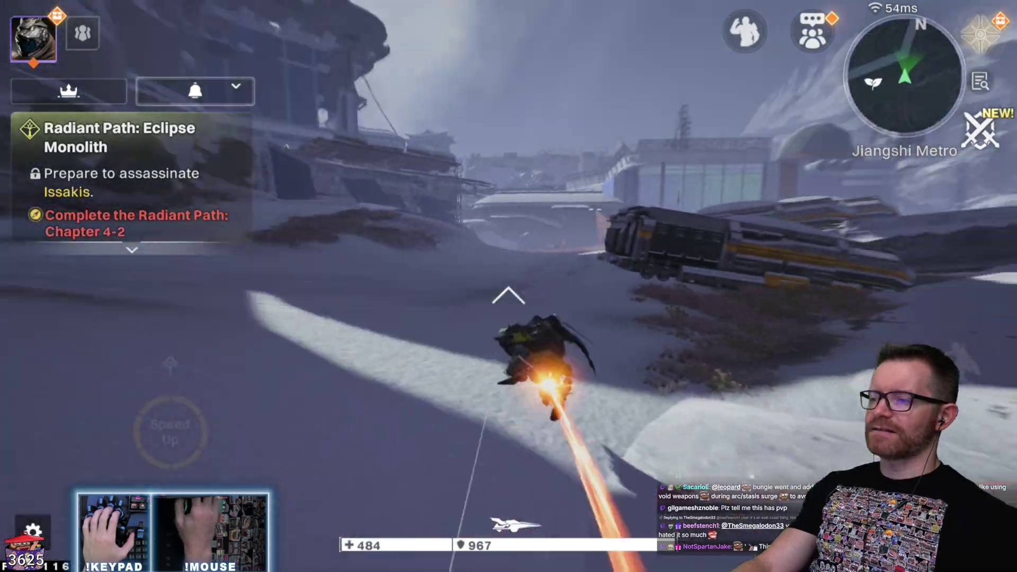
key(w)
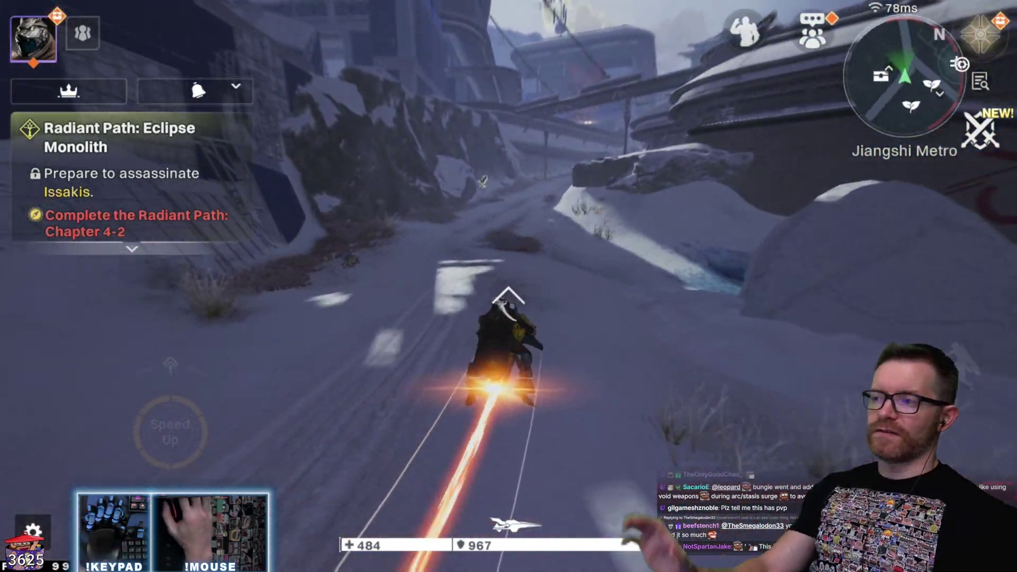
key(w)
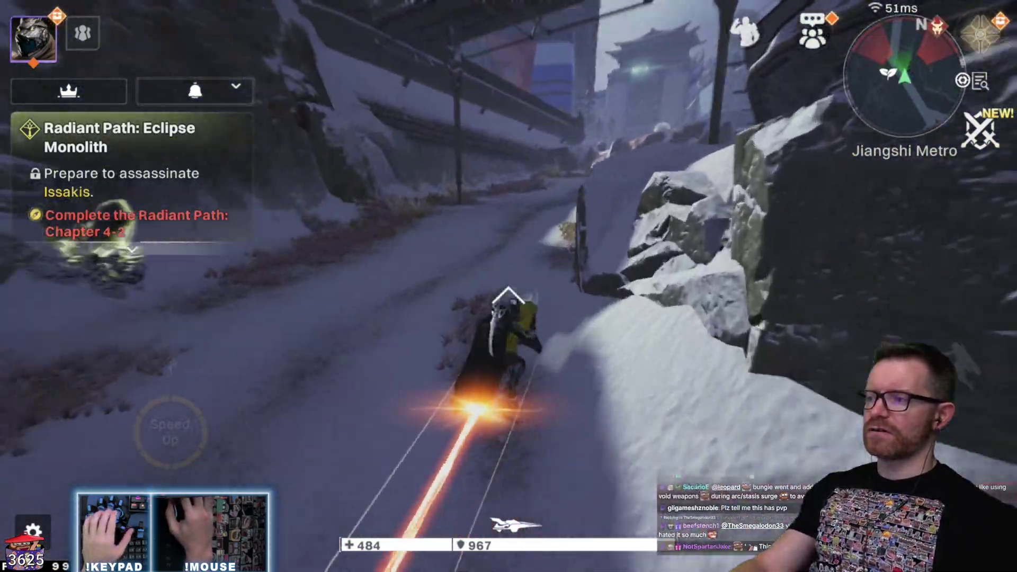
key(w)
key(f)
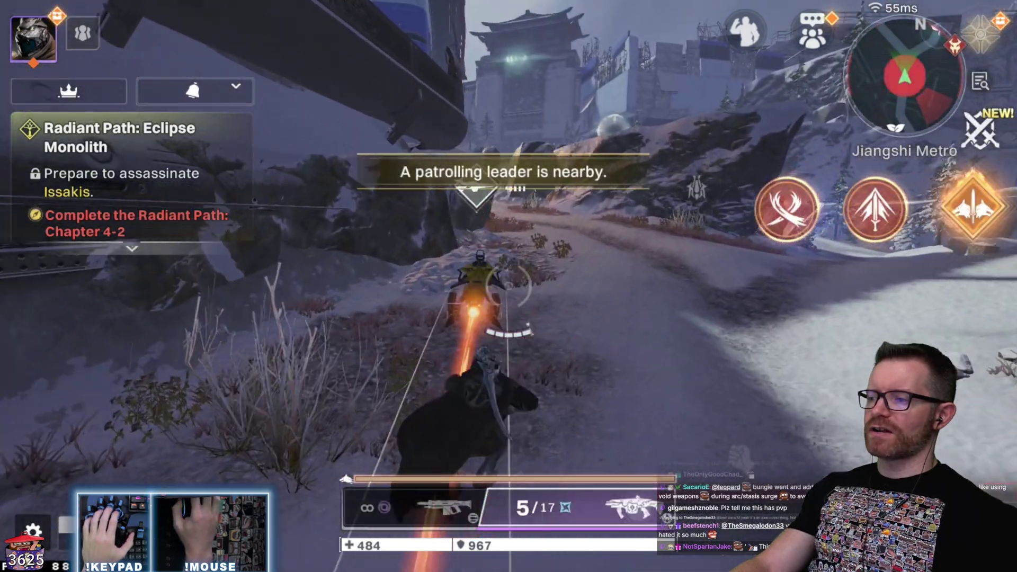
Step: Review the in-game control settings for each weapon's firing mode and the third-person aiming mode
key(Escape)
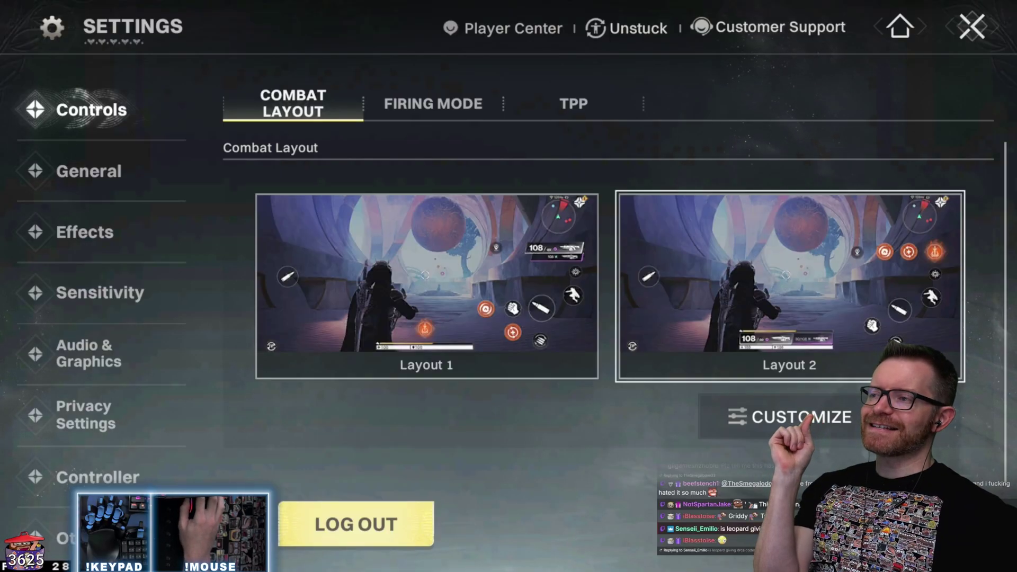
click(433, 104)
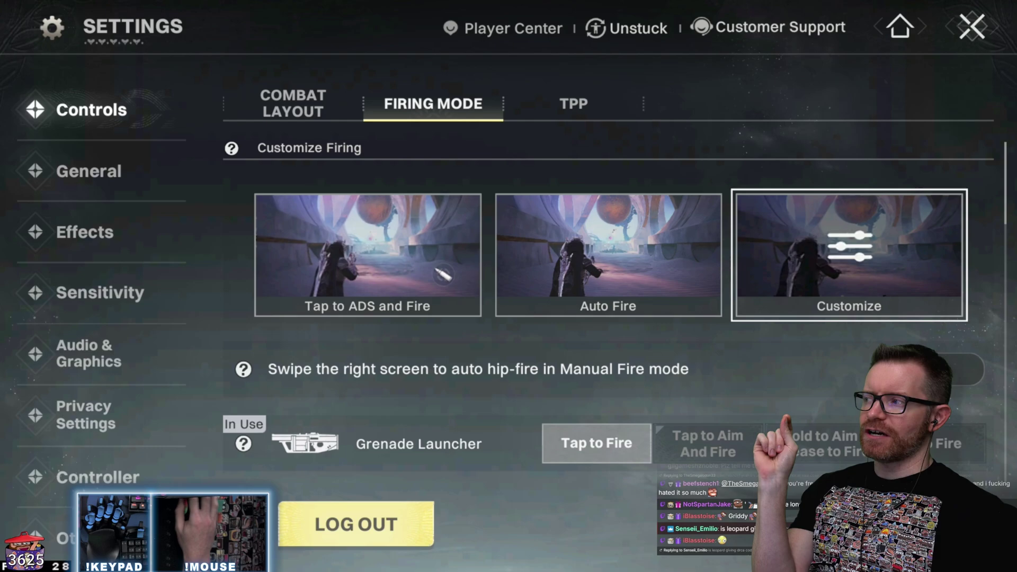
scroll(609, 318, down, 10)
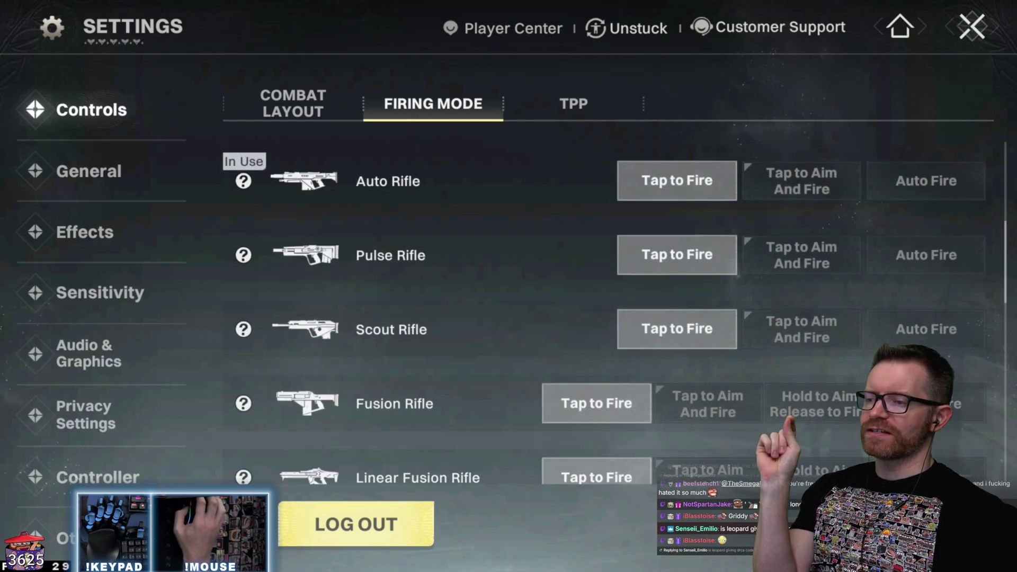
scroll(609, 318, down, 5)
scroll(609, 317, up, 15)
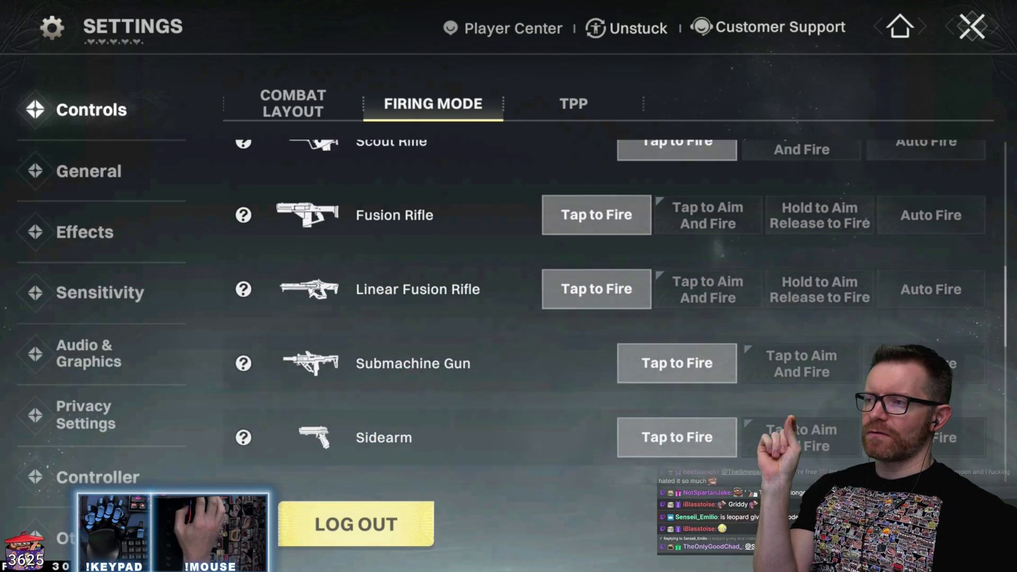
click(574, 104)
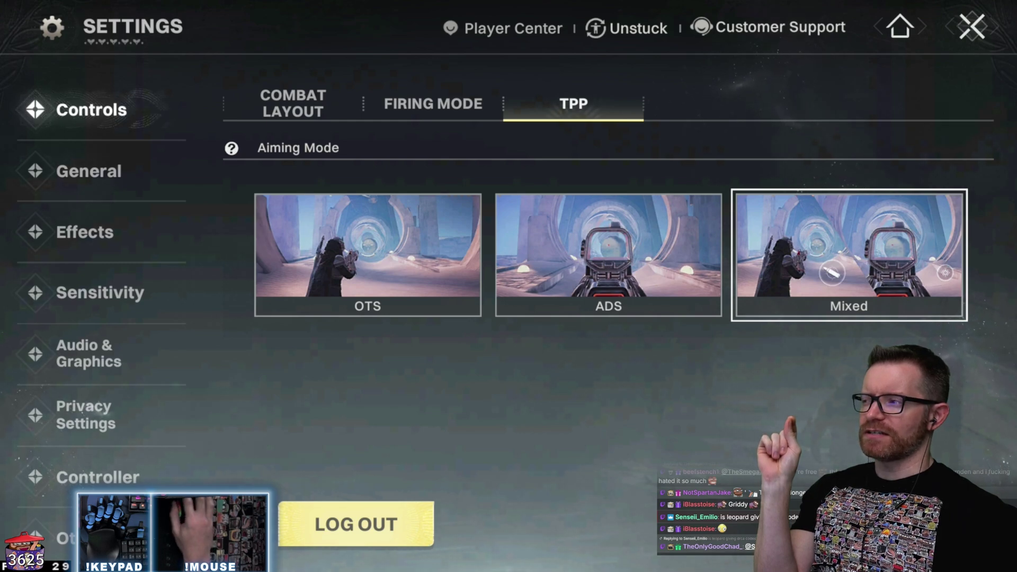
Step: Review the general weapon settings, from aim assist and fire options to the ADS and sniper rifle ADS options
click(88, 171)
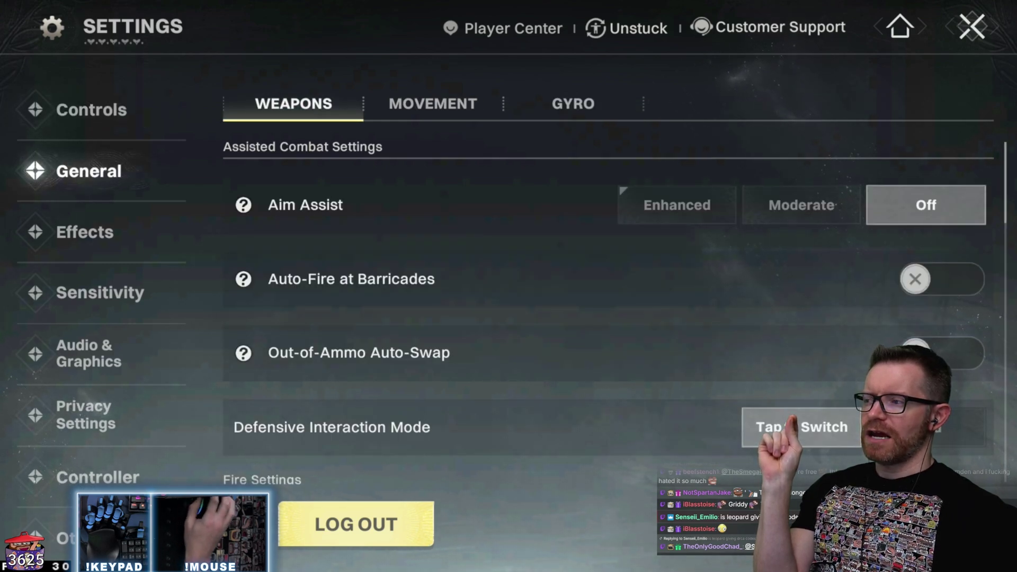
scroll(609, 318, down, 5)
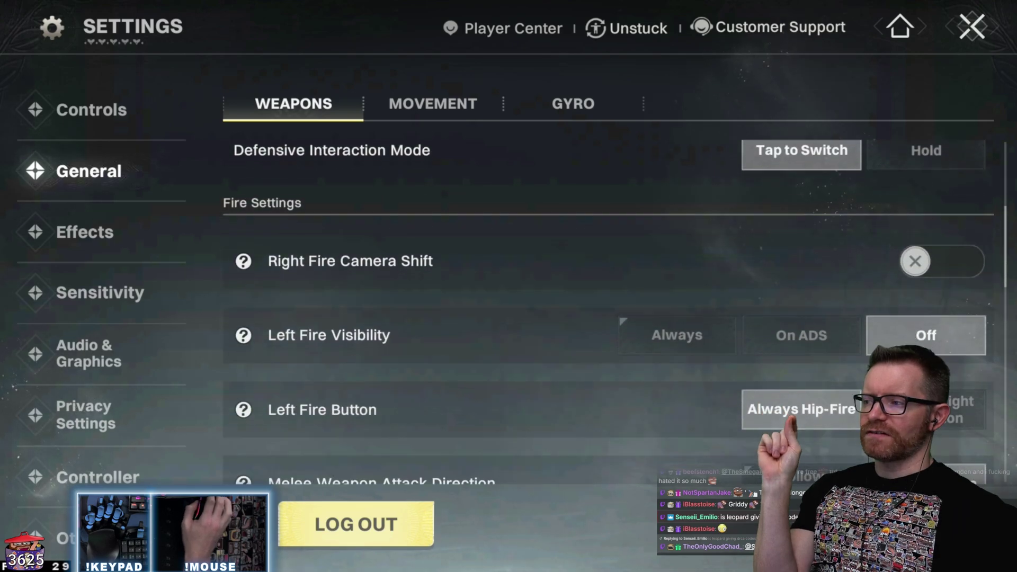
scroll(609, 317, down, 4)
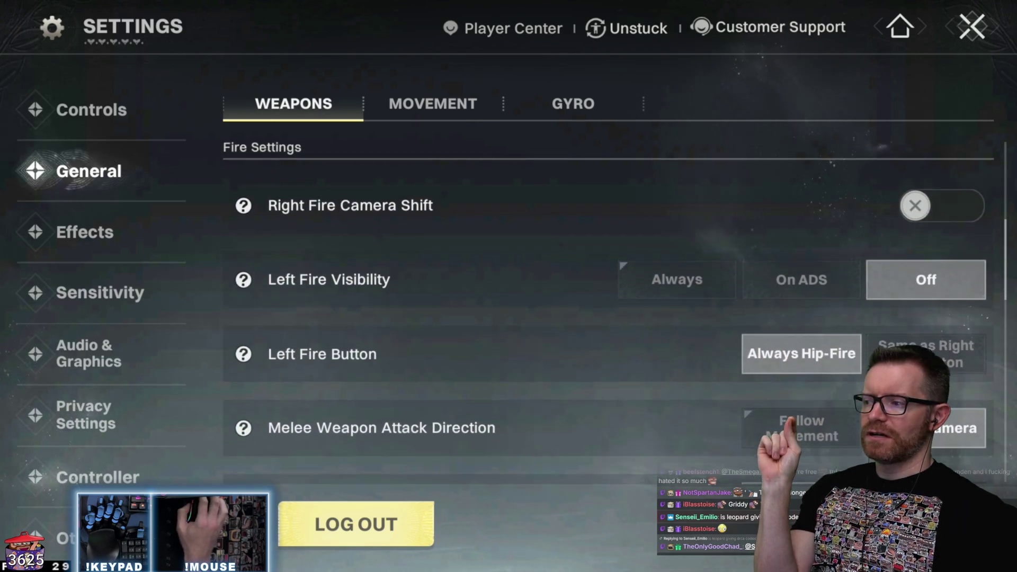
scroll(609, 317, down, 3)
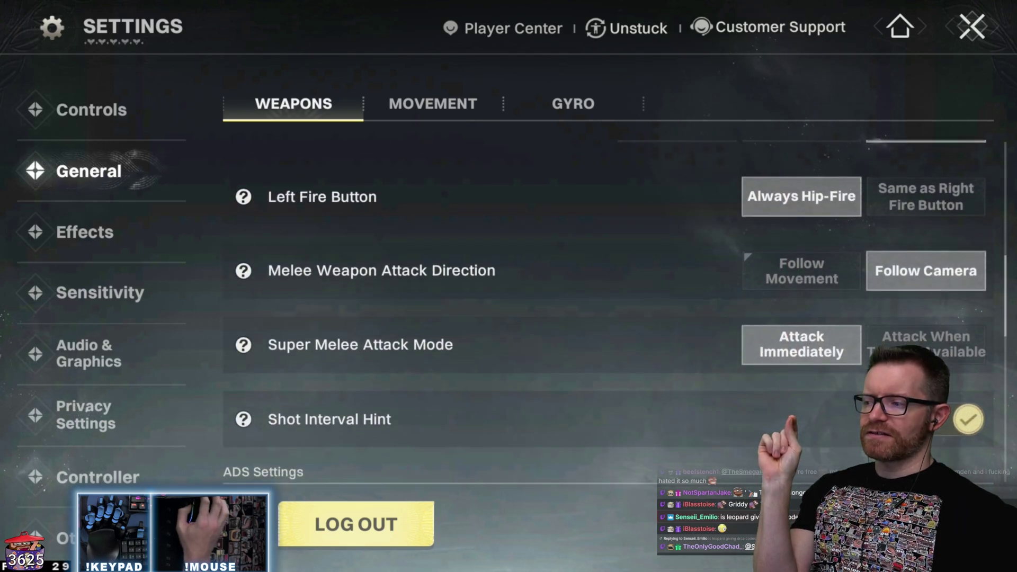
scroll(609, 318, down, 3)
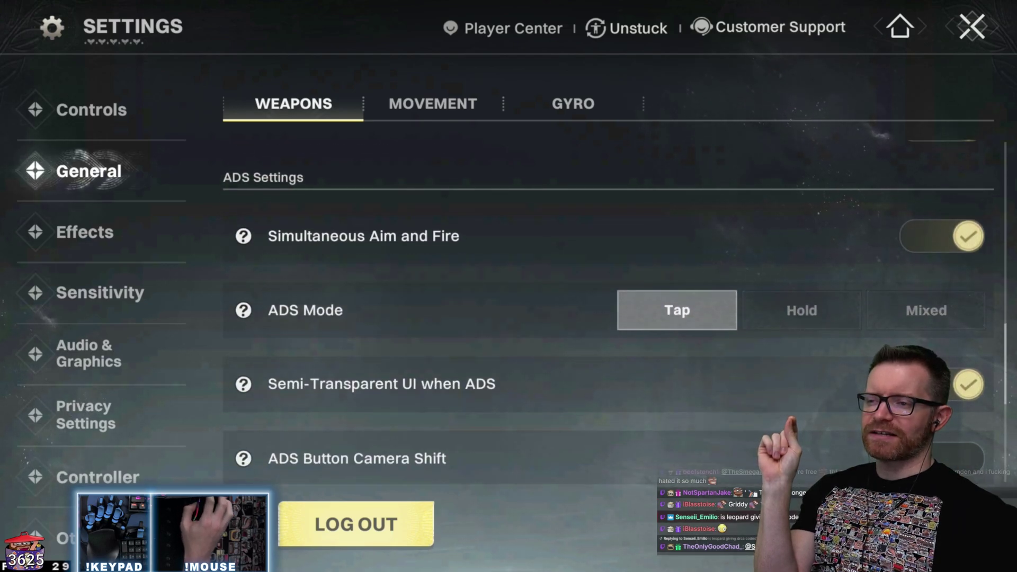
scroll(609, 318, down, 3)
scroll(609, 318, down, 3)
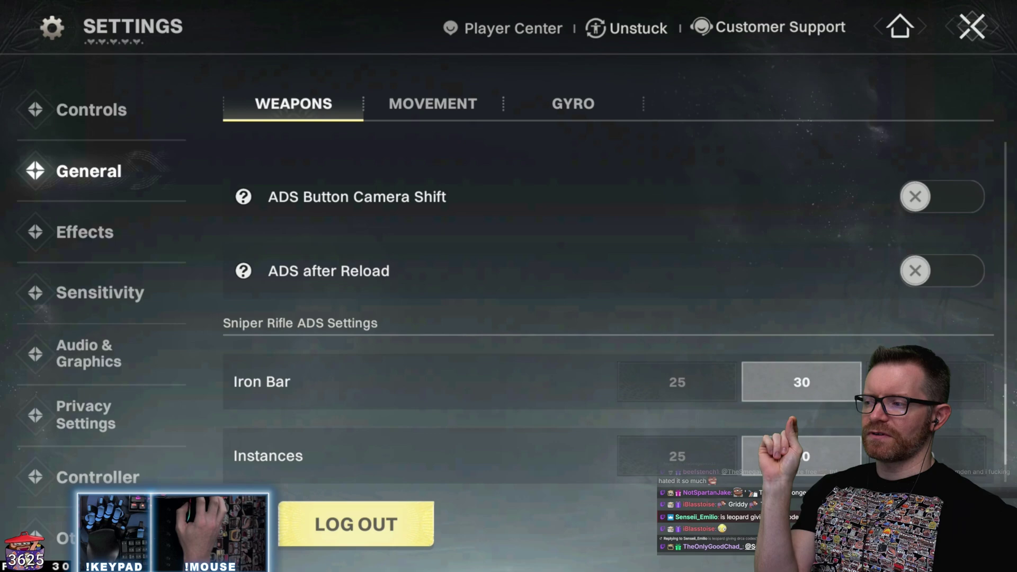
Step: Review the in-game global sensitivity settings, from acceleration mode and custom sensitivity to the camera and gyro values for each zoom level
click(99, 293)
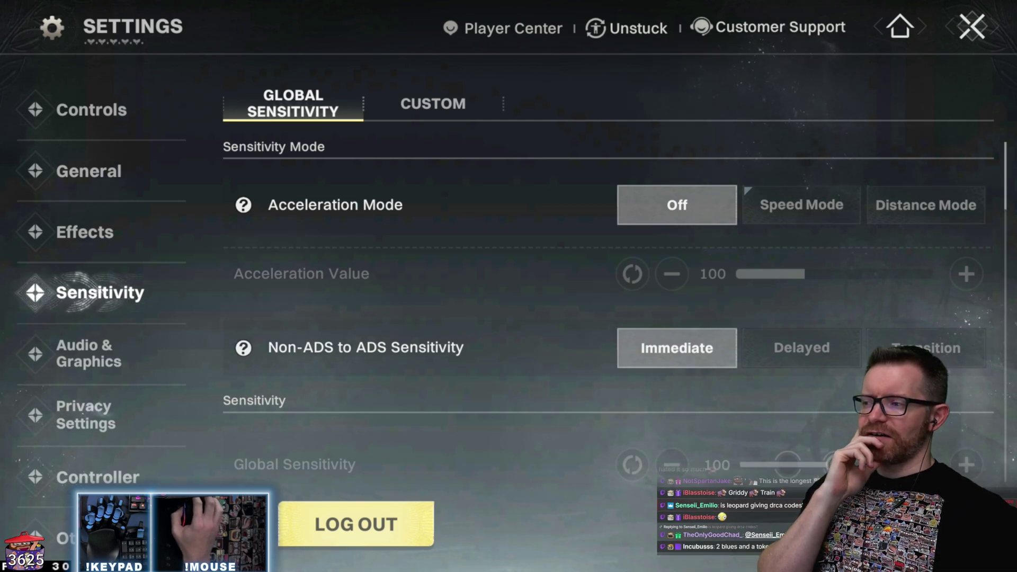
scroll(609, 302, down, 6)
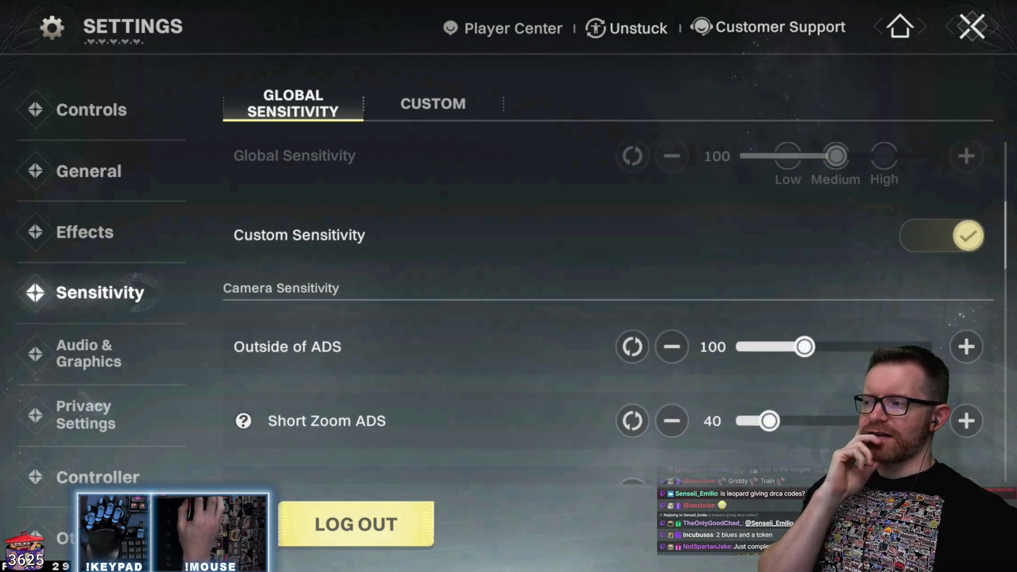
scroll(609, 302, down, 1)
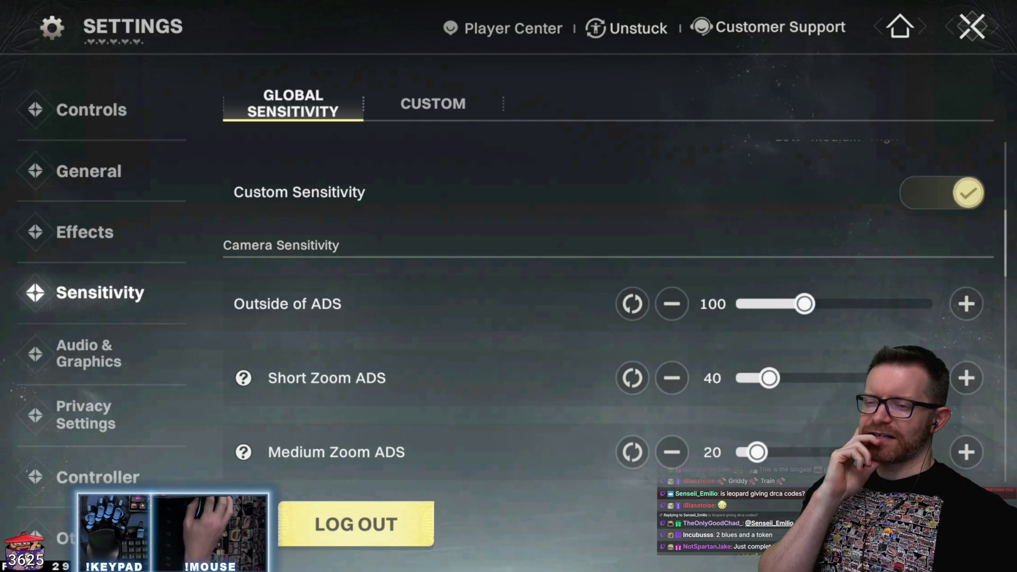
scroll(609, 302, down, 5)
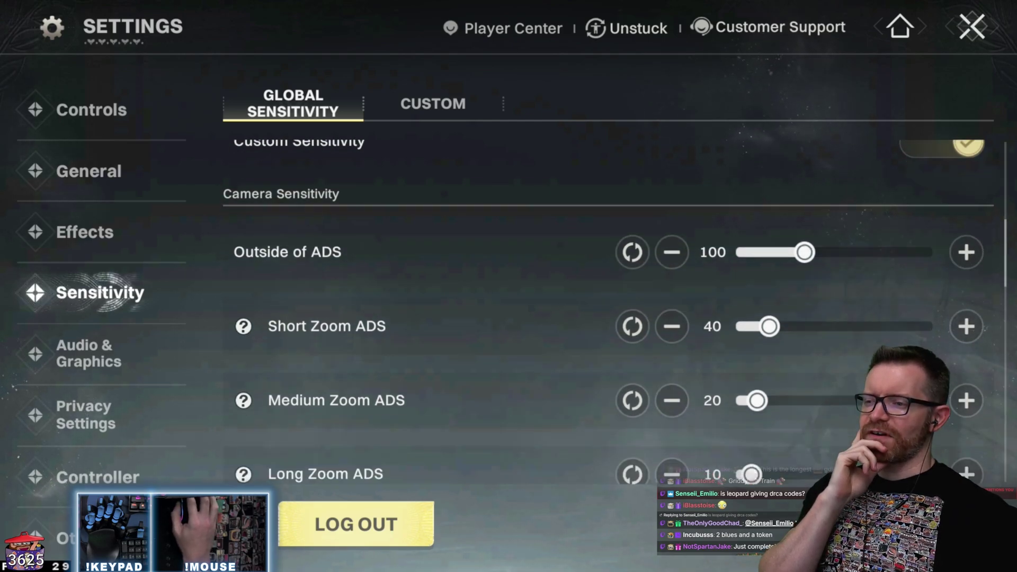
scroll(609, 301, down, 12)
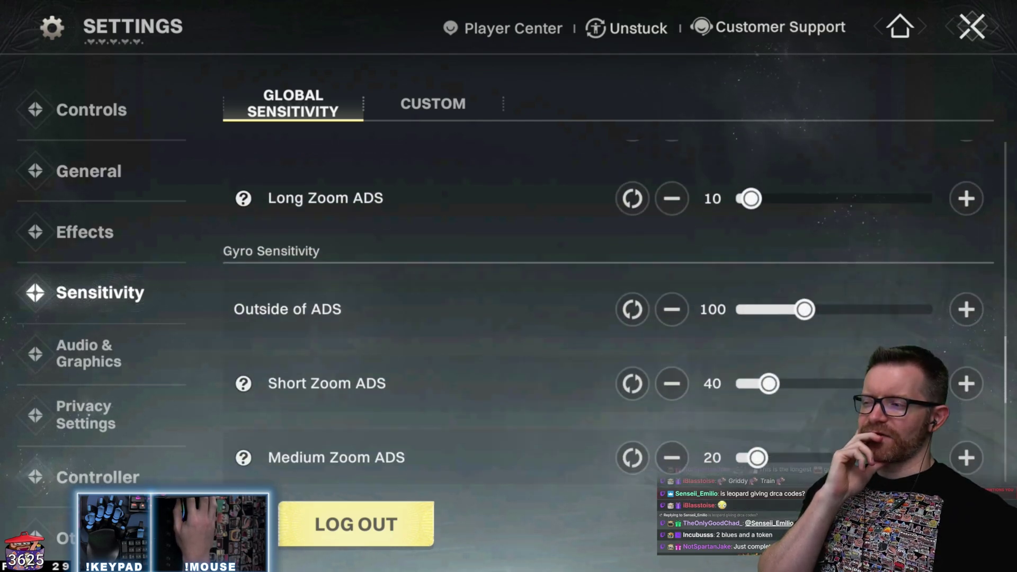
scroll(609, 302, down, 4)
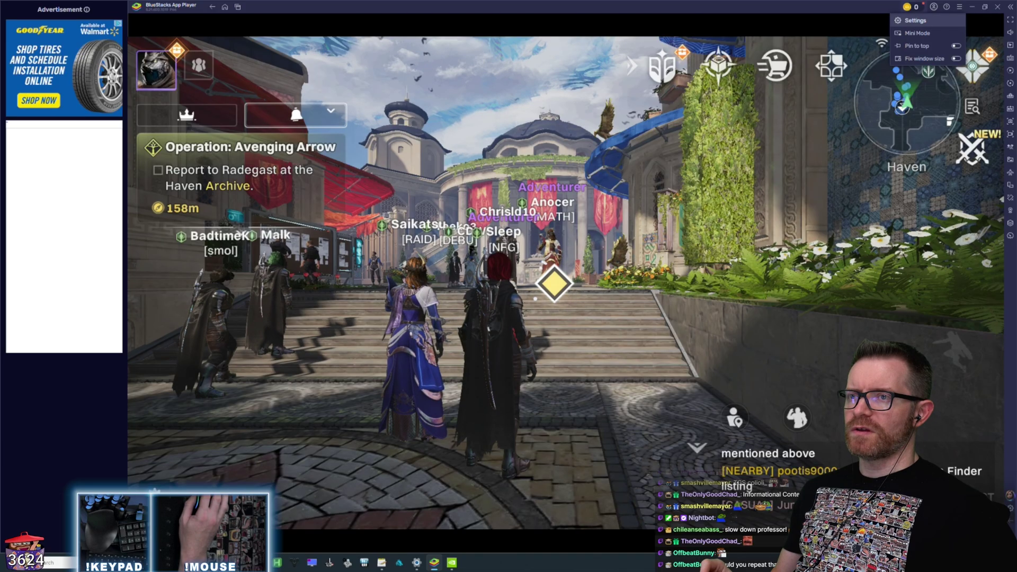
Step: Open the BlueStacks emulator settings and examine the graphics renderer, ASTC texture and GPU options
key(ctrl+shift+i)
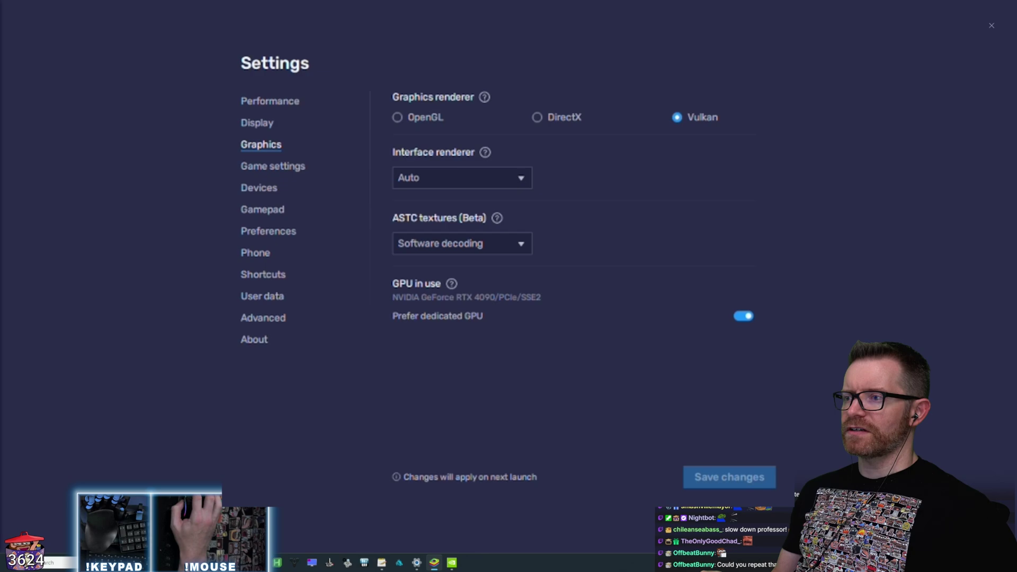